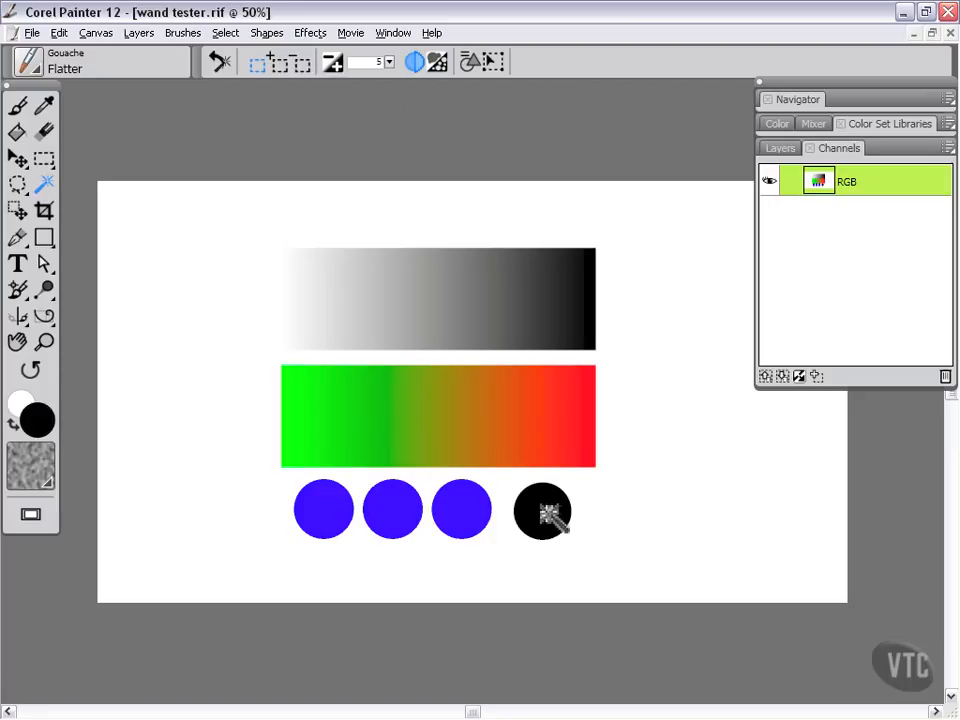
Select the blue circle nearest the black one with the Magic Wand, fill it with white at 100% opacity, and deselect
key(ctrl+plus)
key(ctrl+plus)
key(ctrl+plus)
key(ctrl+plus)
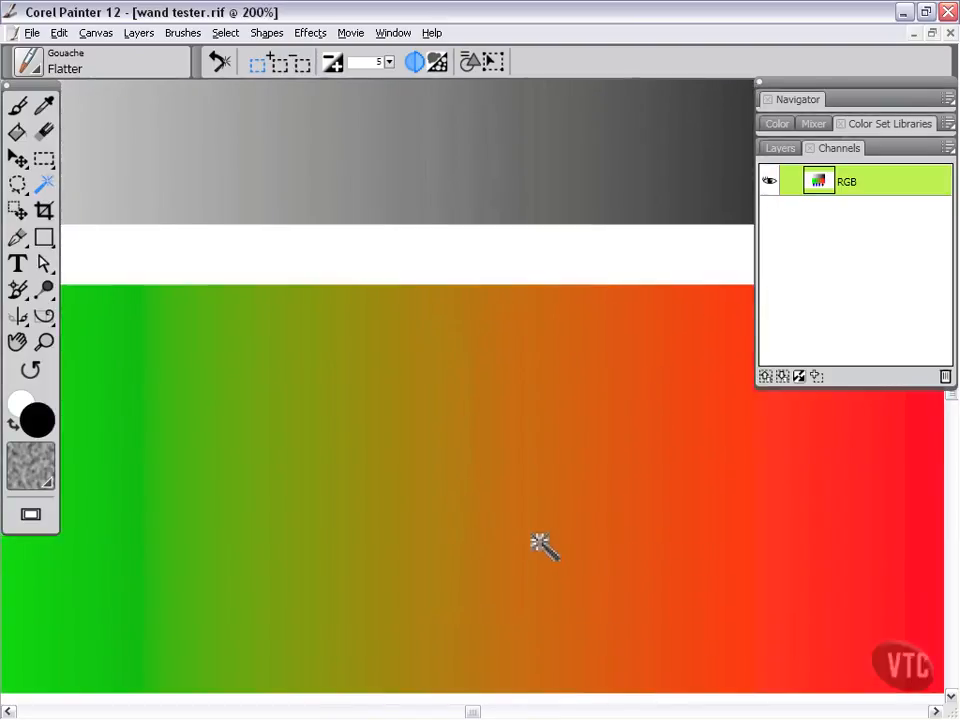
drag(619, 562, 431, 204)
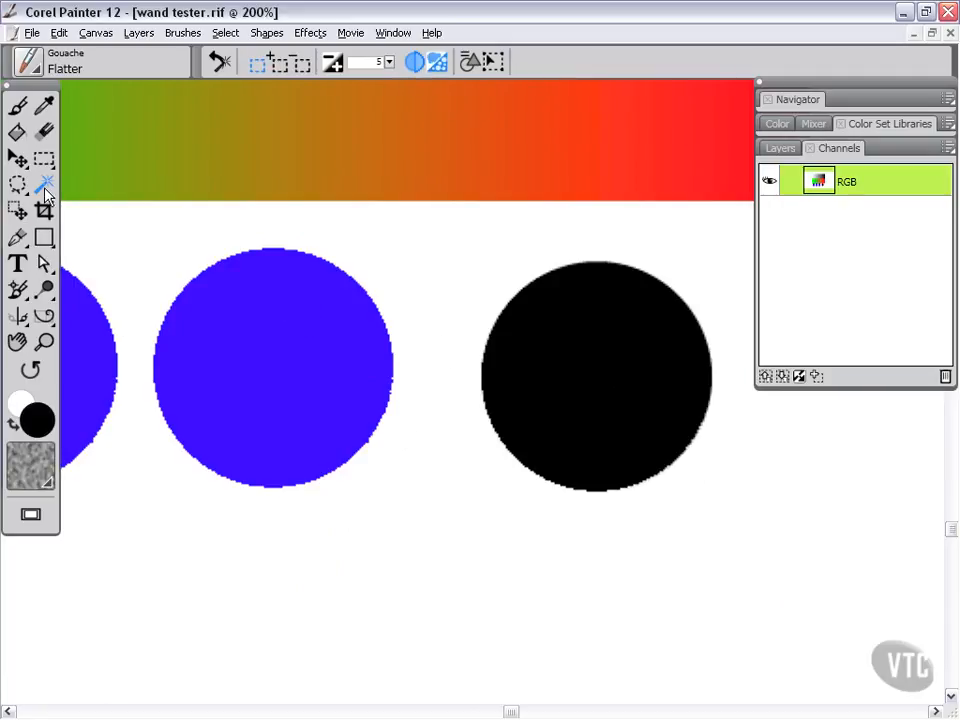
click(290, 358)
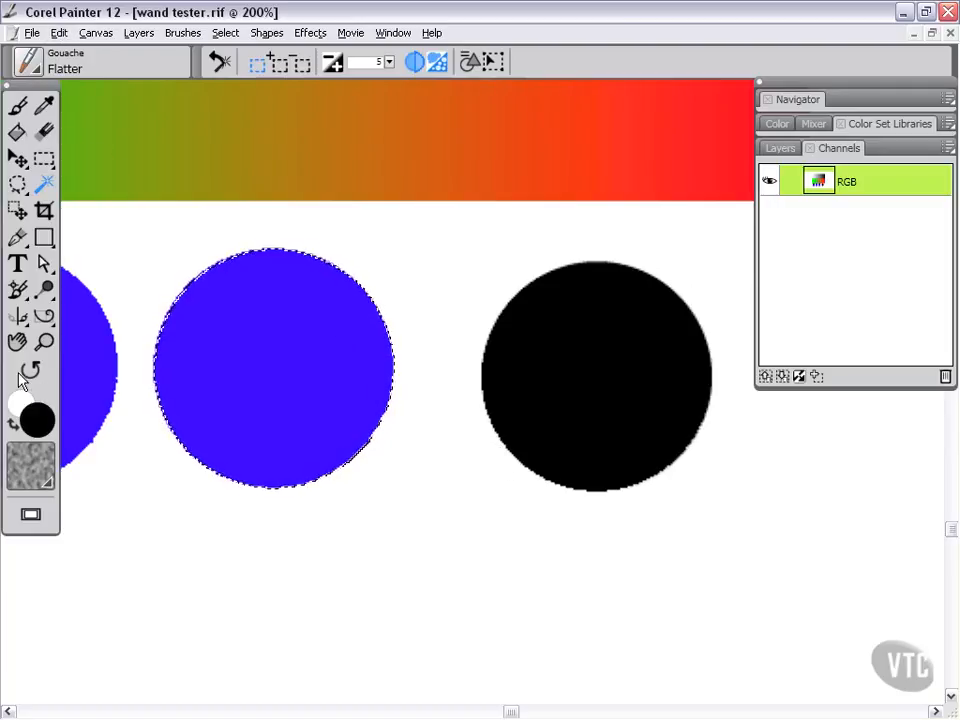
click(12, 428)
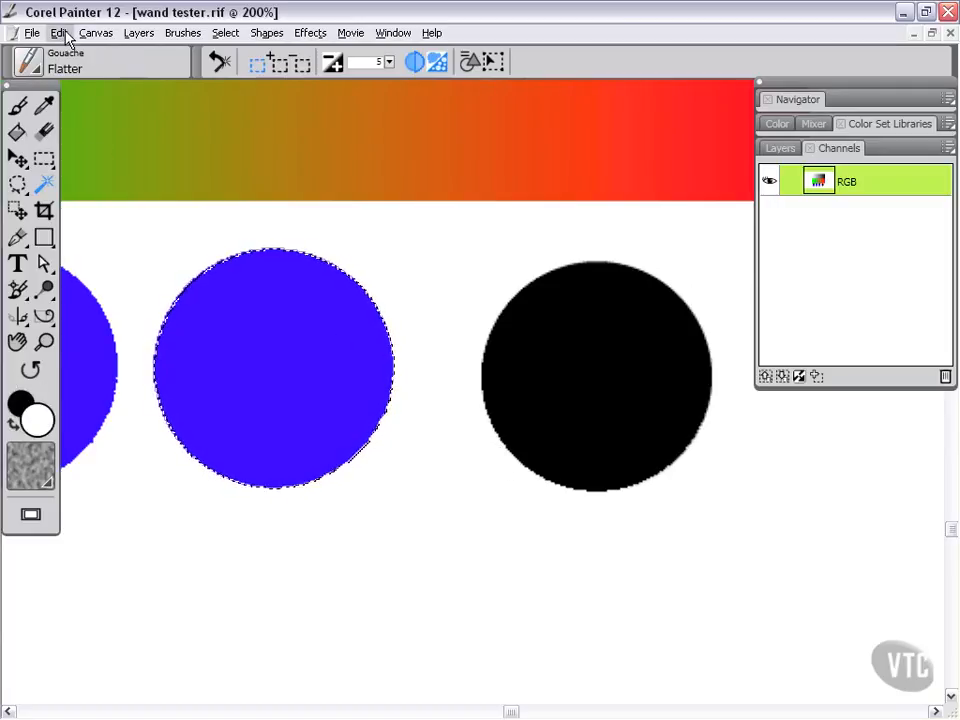
click(59, 33)
click(68, 237)
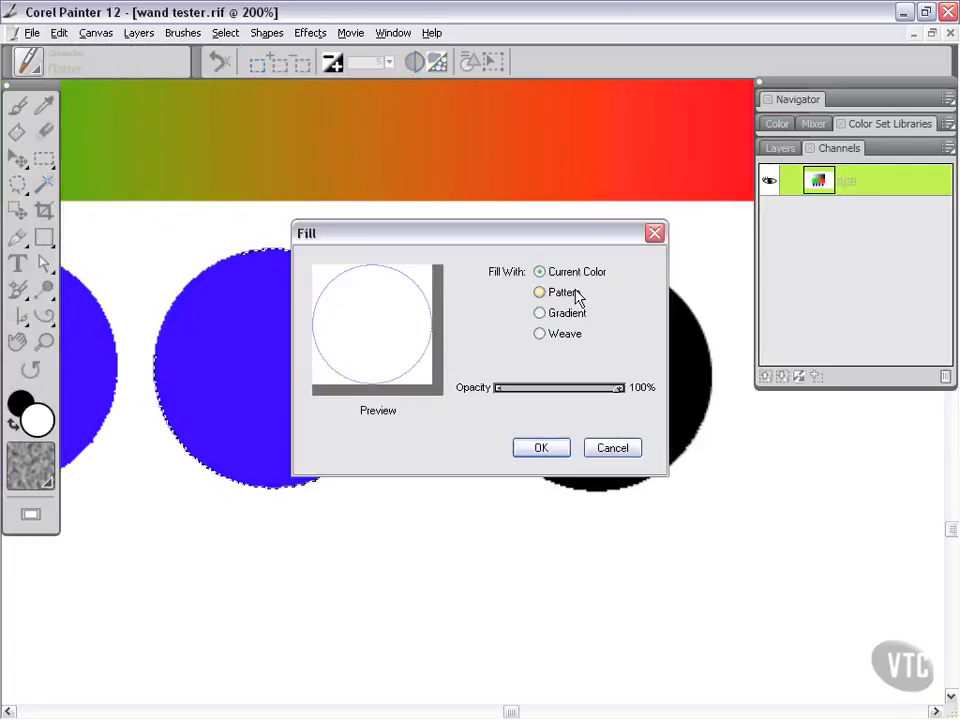
click(543, 449)
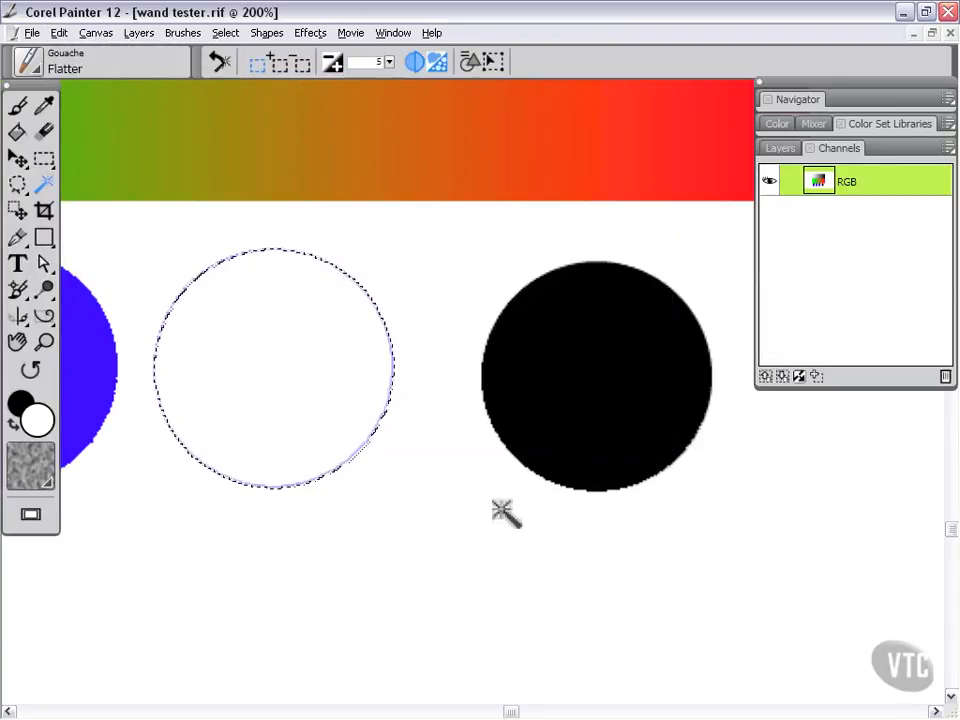
key(ctrl+d)
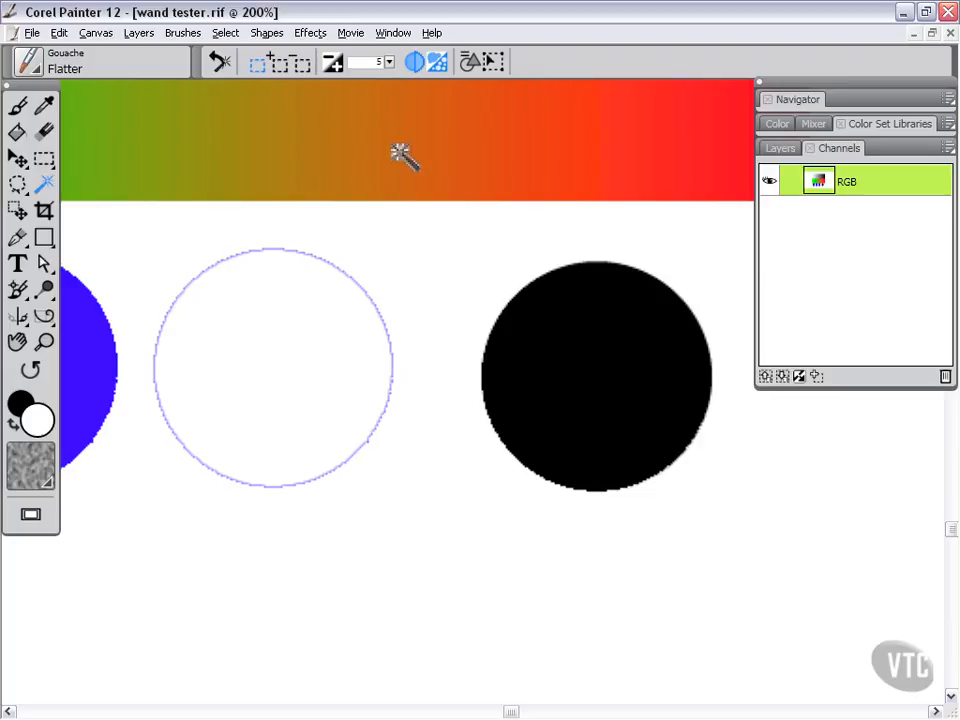
Turn off the Magic Wand's anti-aliasing, select the middle blue circle, fill it with white, and clear the selection
click(414, 62)
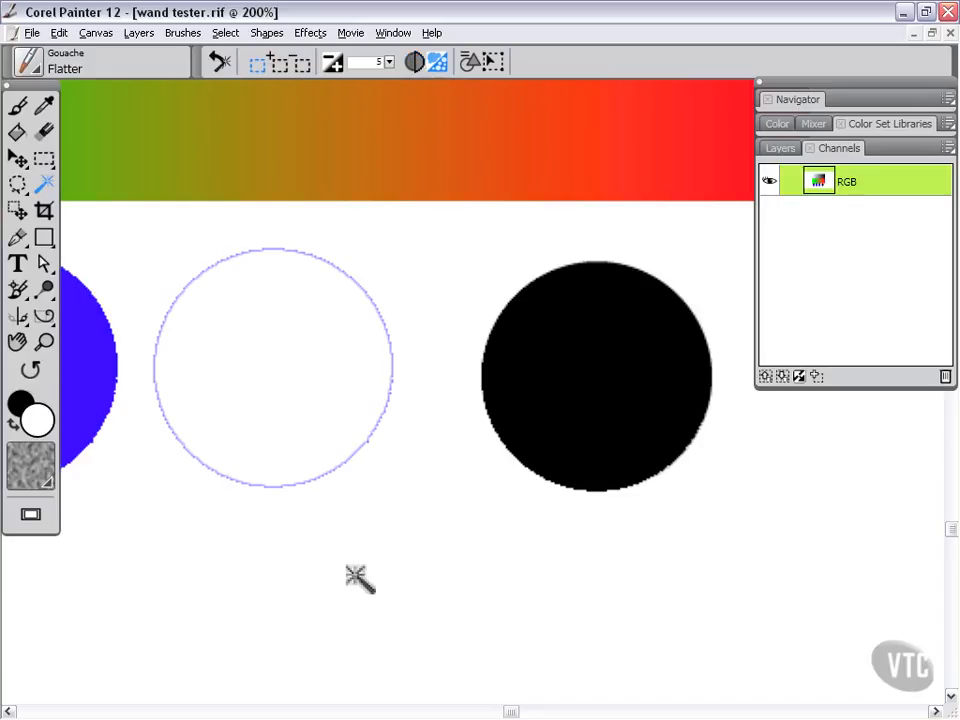
drag(212, 508, 559, 529)
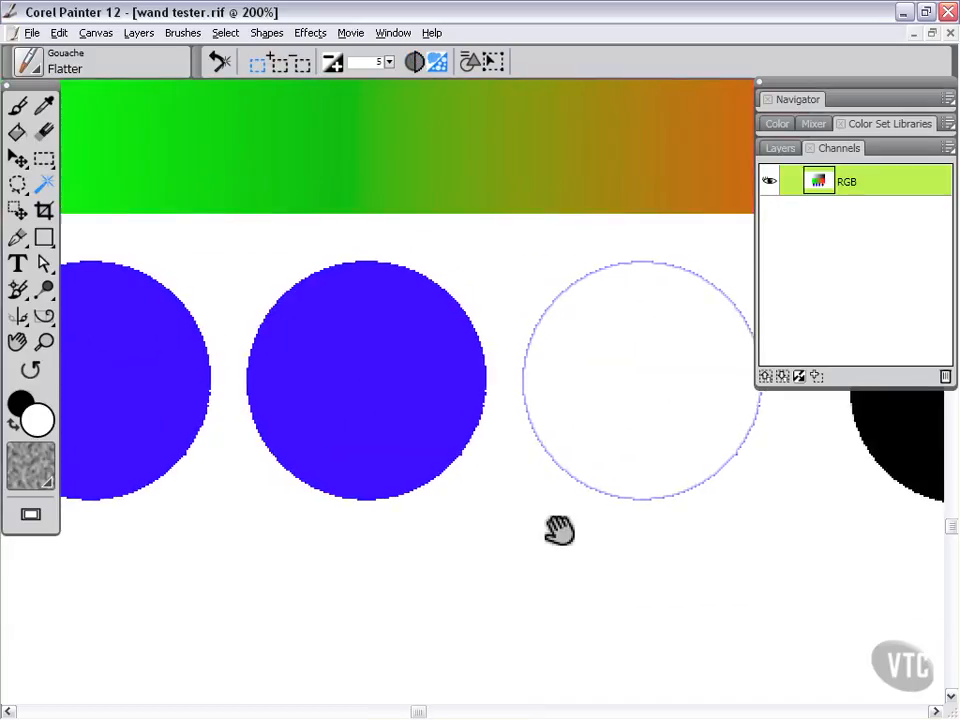
click(362, 374)
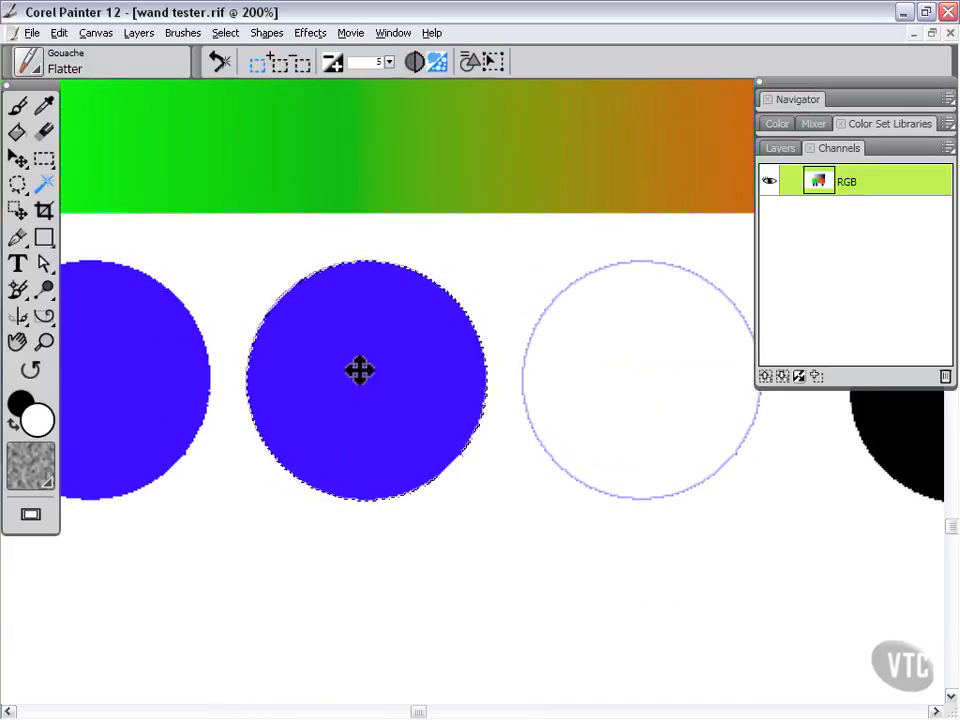
click(59, 33)
click(105, 237)
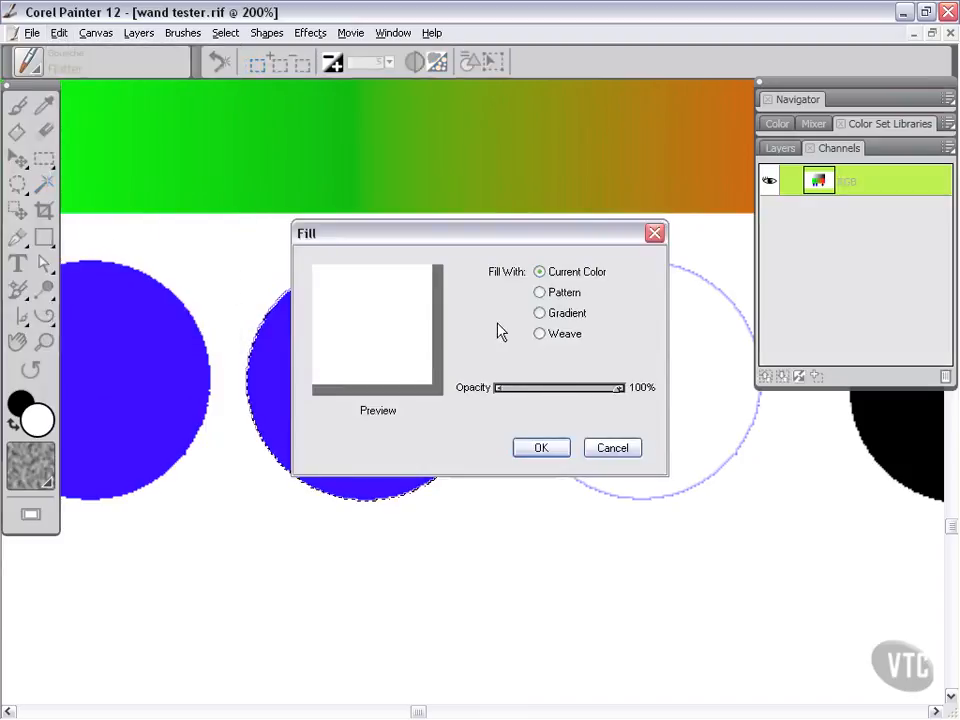
click(541, 447)
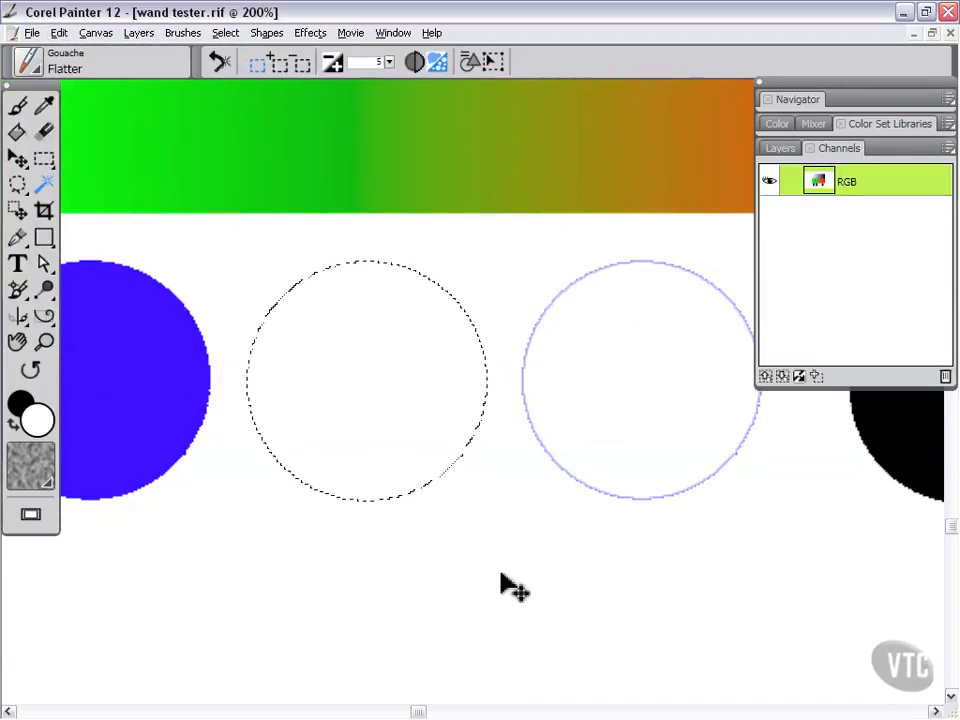
key(ctrl+d)
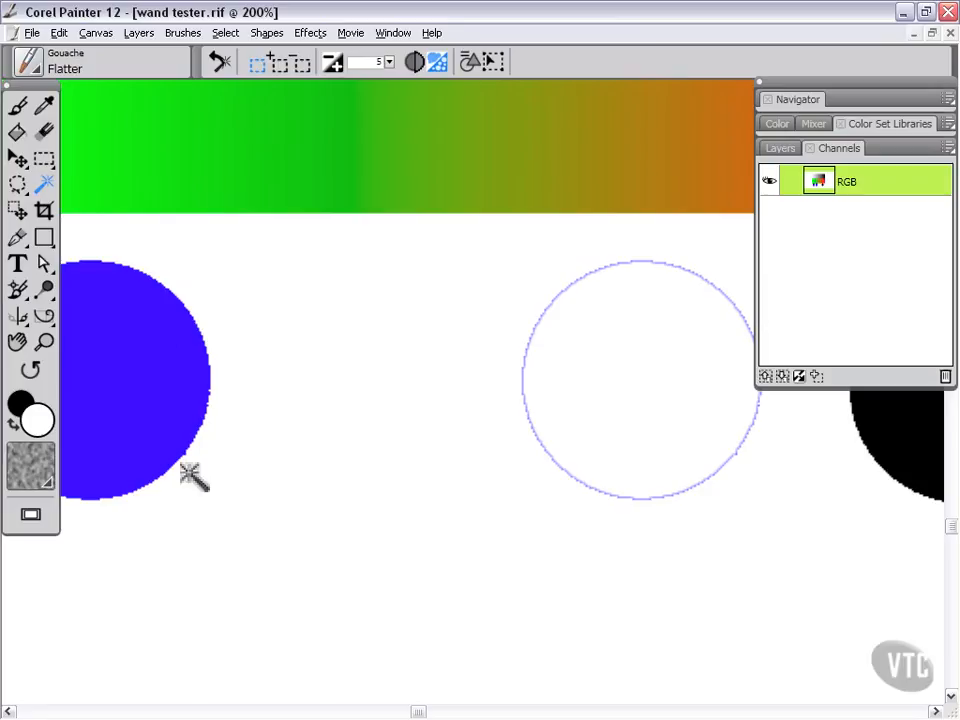
Select the black circle with the Magic Wand, anti-aliasing off, and fill it with white at 100% opacity
click(44, 343)
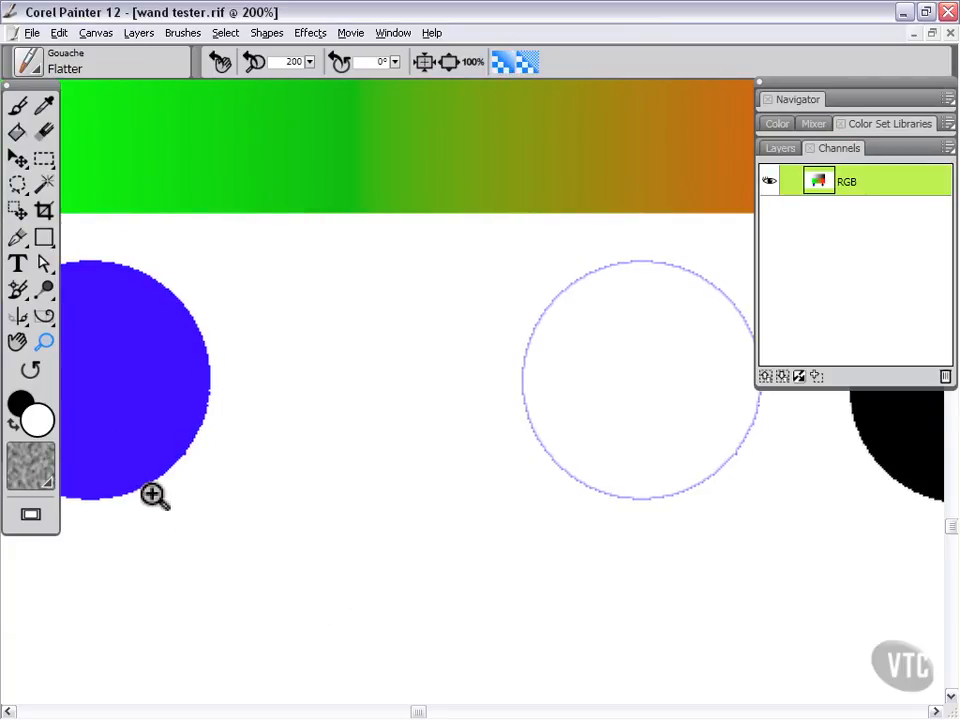
click(47, 185)
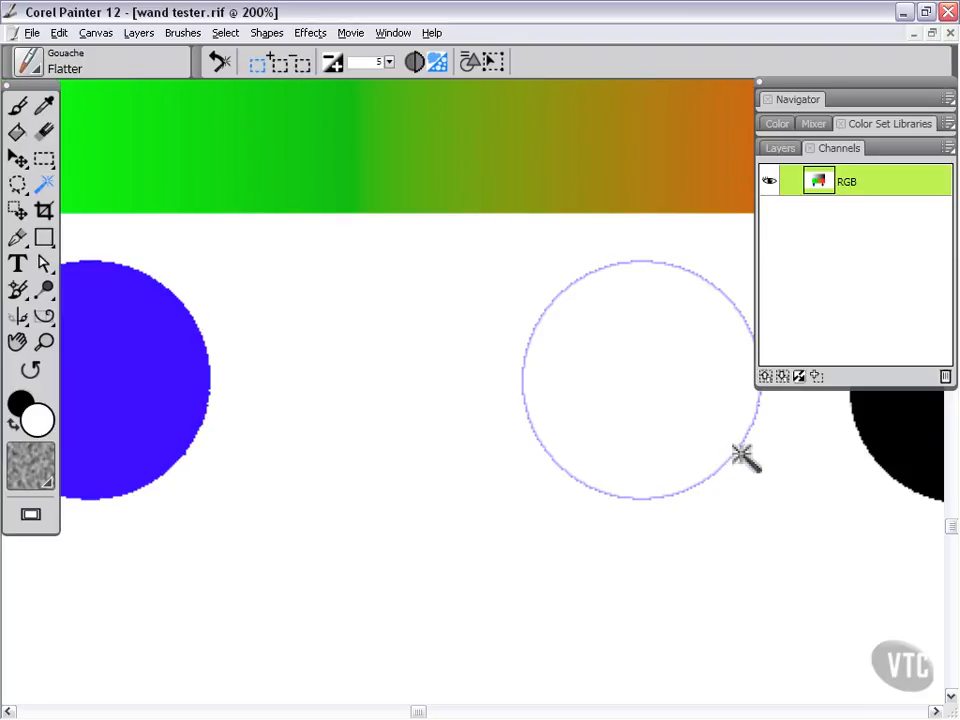
drag(806, 476, 245, 480)
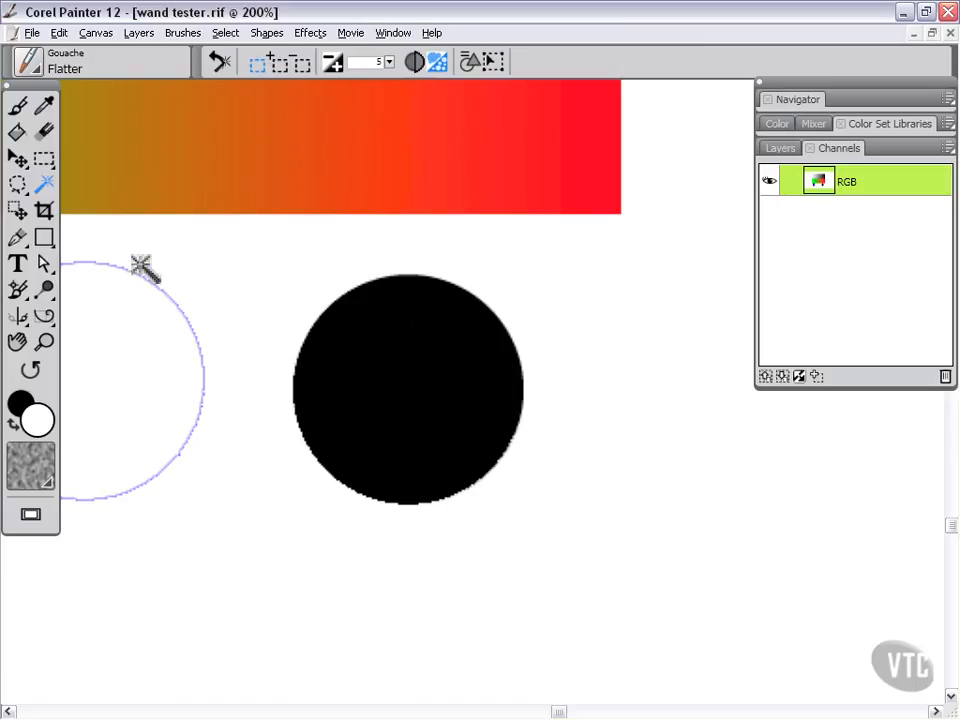
click(419, 386)
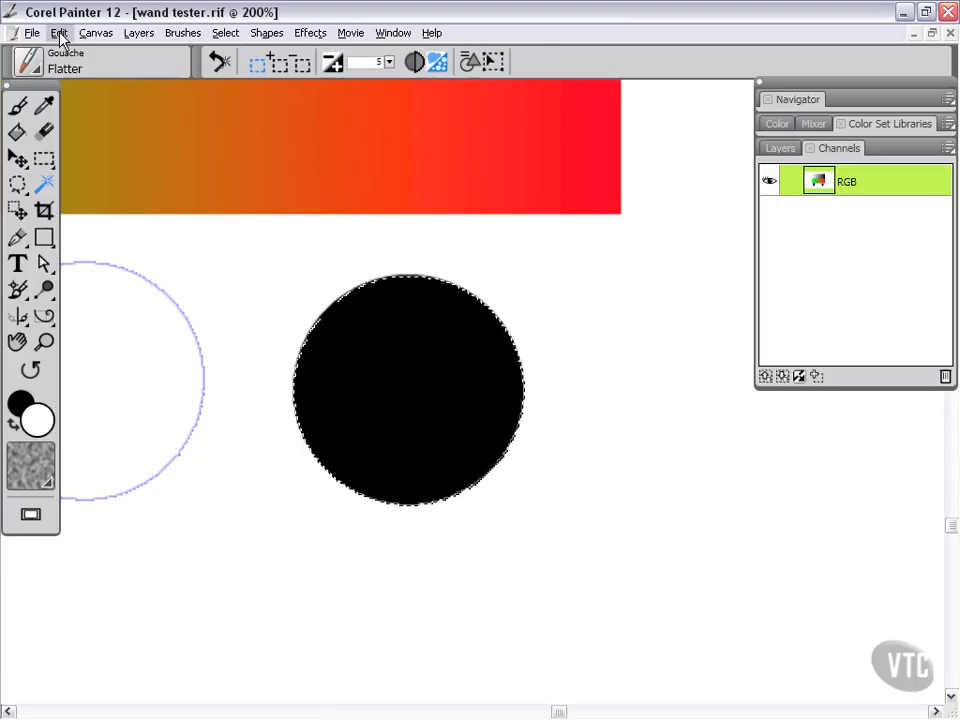
click(60, 34)
click(90, 238)
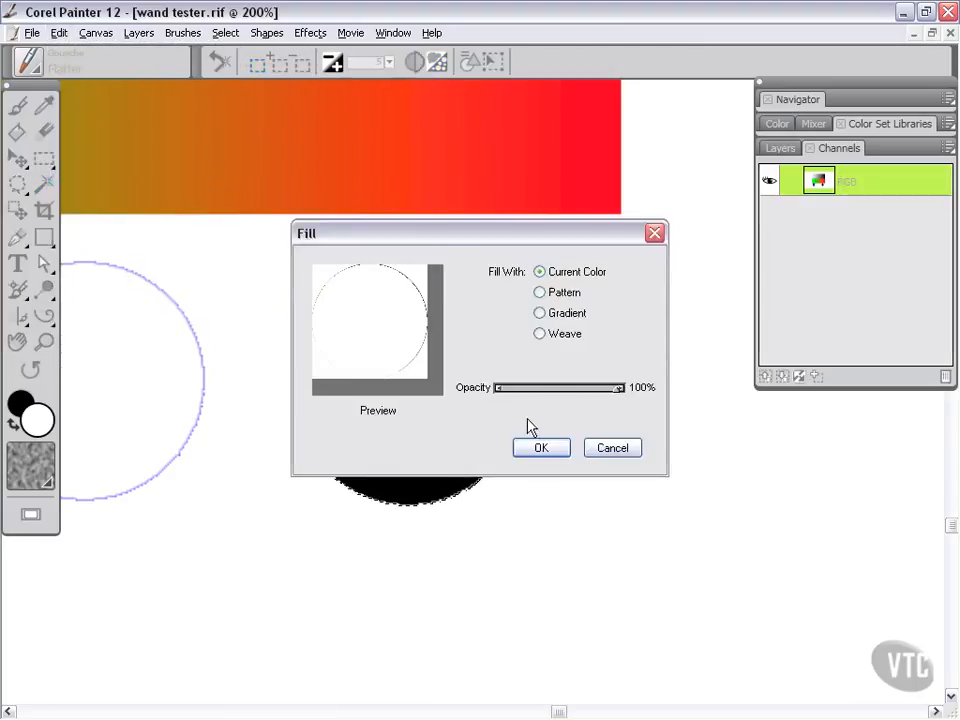
click(536, 448)
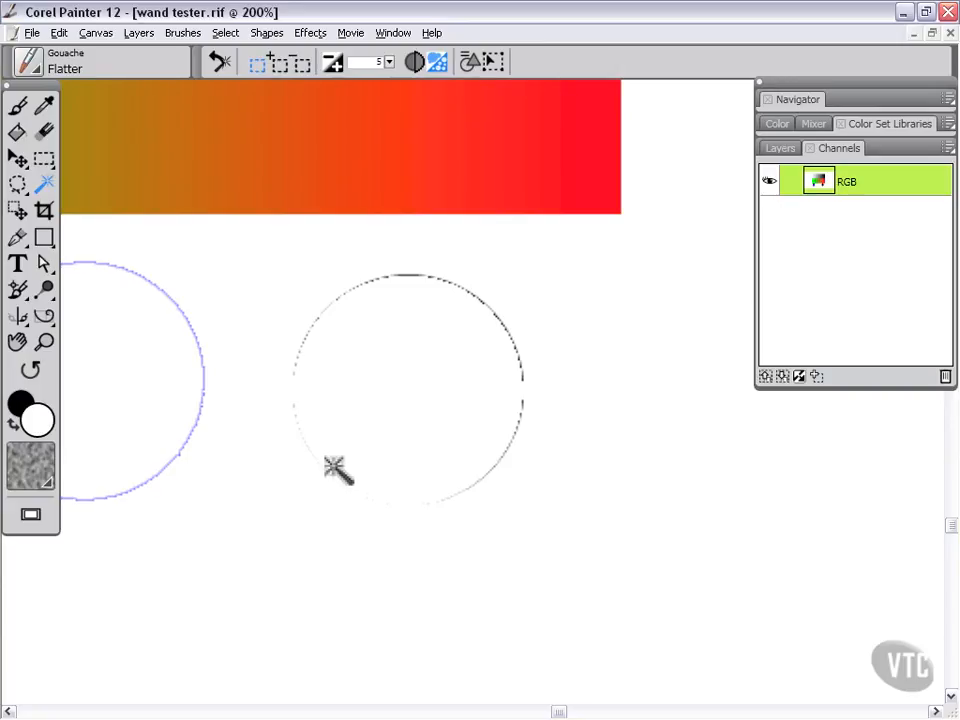
Paint a solid black blob on the white area beside the former black circle using the Gouache Flatter brush at size 30
click(19, 106)
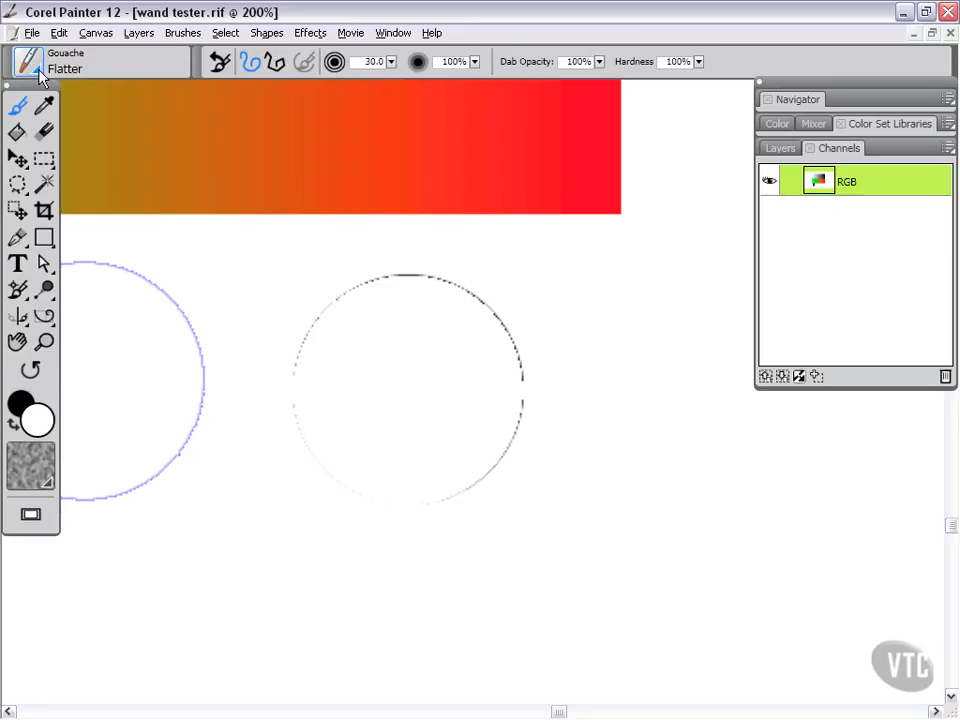
click(14, 427)
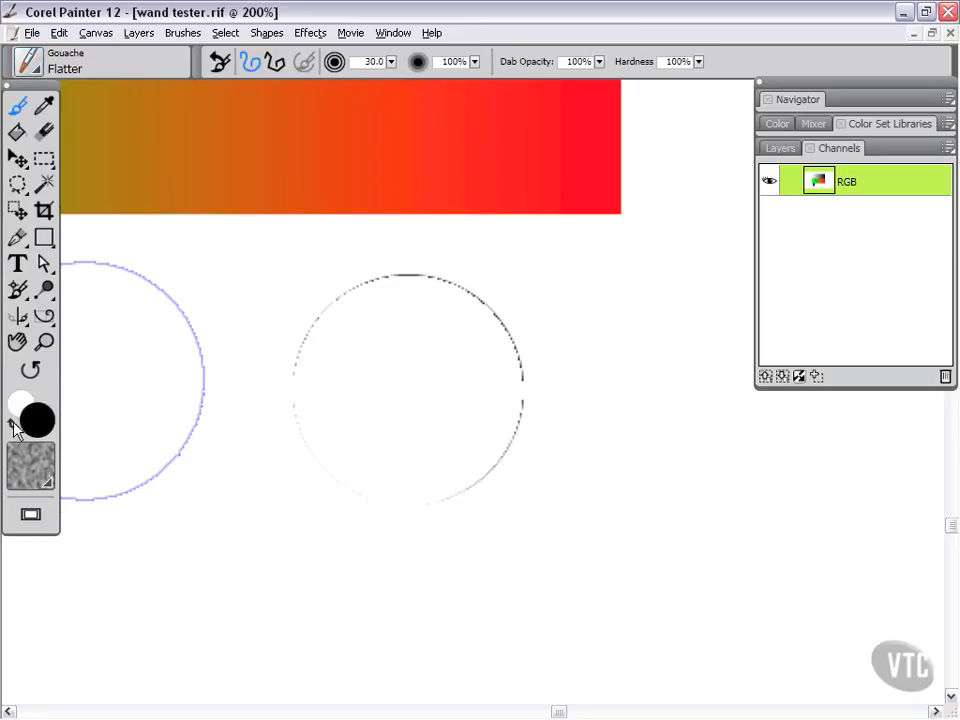
click(40, 76)
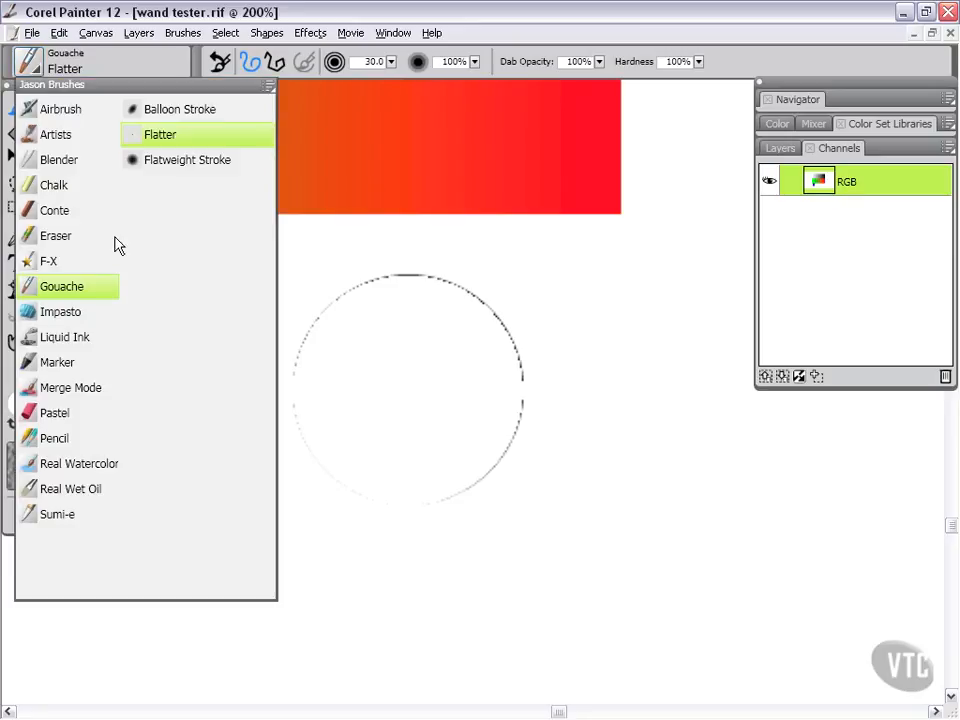
click(407, 11)
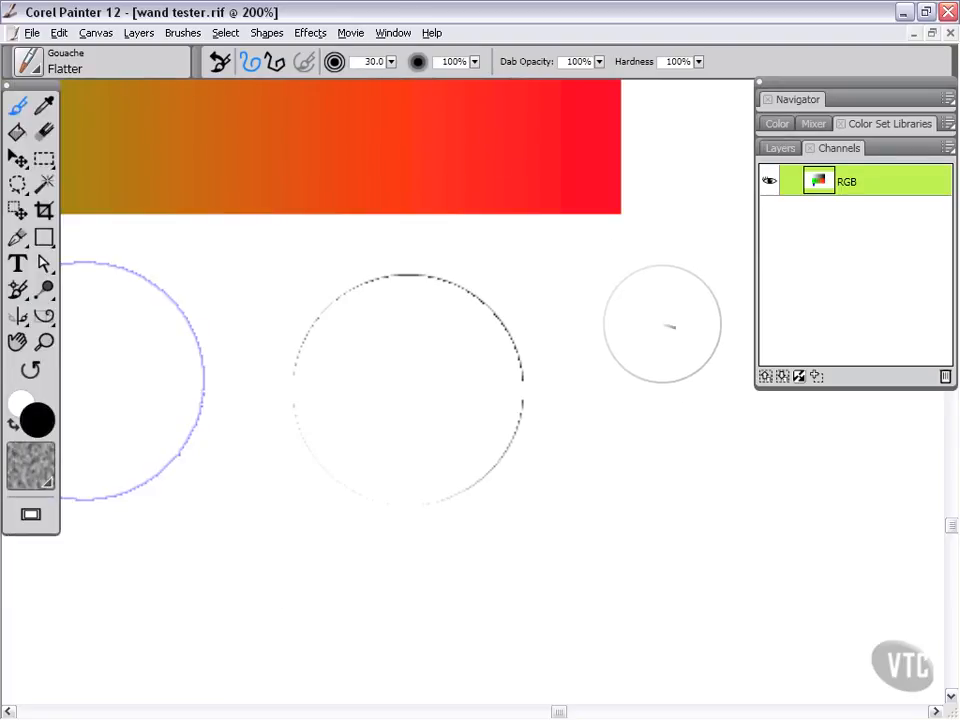
mouse_move(656, 324)
mouse_down()
mouse_move(628, 410)
mouse_move(619, 464)
mouse_move(695, 548)
mouse_move(699, 446)
mouse_move(742, 468)
mouse_move(740, 494)
mouse_move(794, 555)
mouse_move(809, 540)
mouse_move(748, 497)
mouse_up()
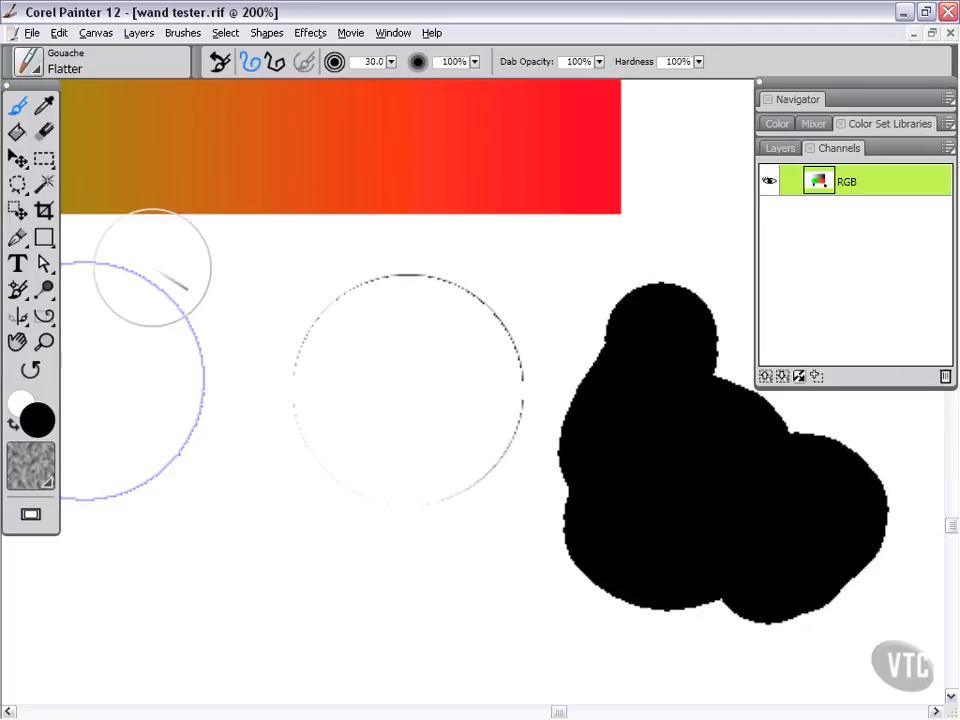
Select the painted black blob with the Magic Wand at tolerance 0, fill it with white, and deselect
click(45, 187)
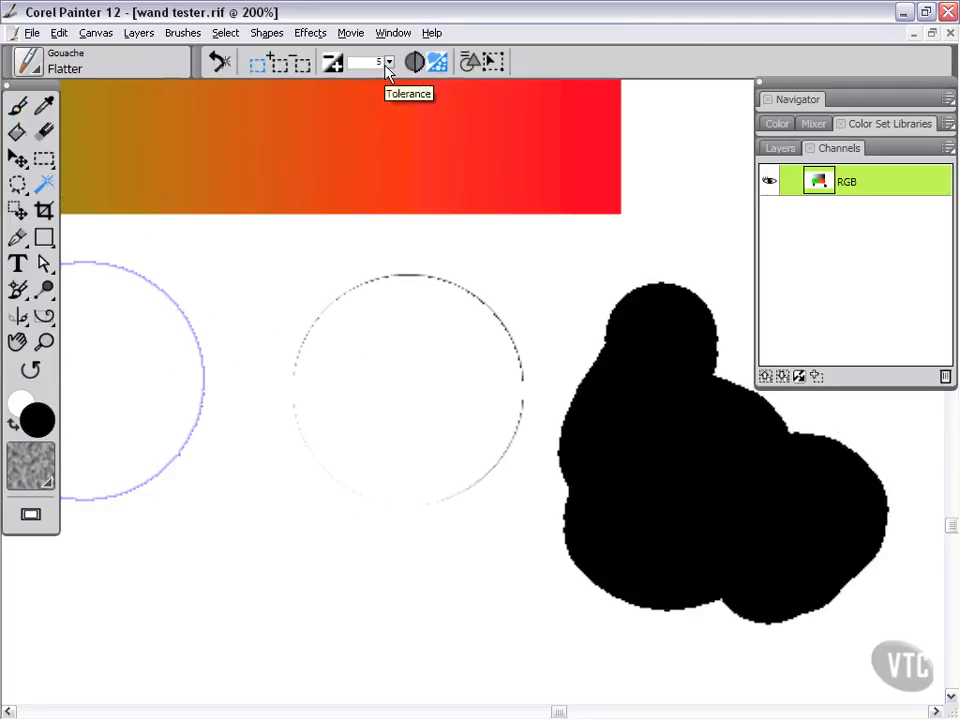
click(389, 65)
drag(334, 74, 325, 73)
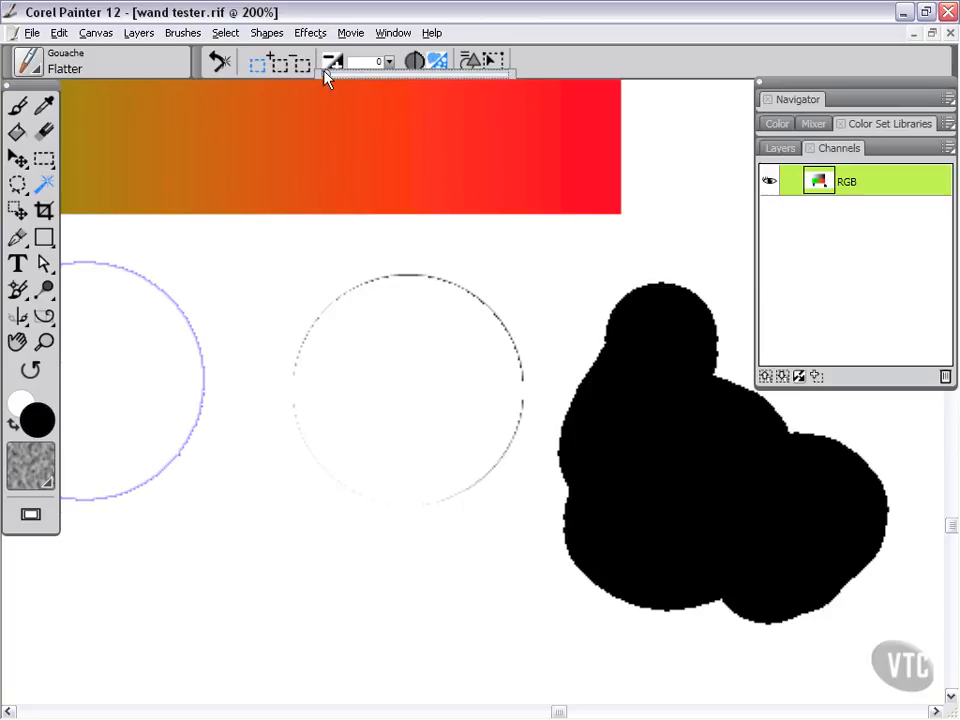
click(714, 493)
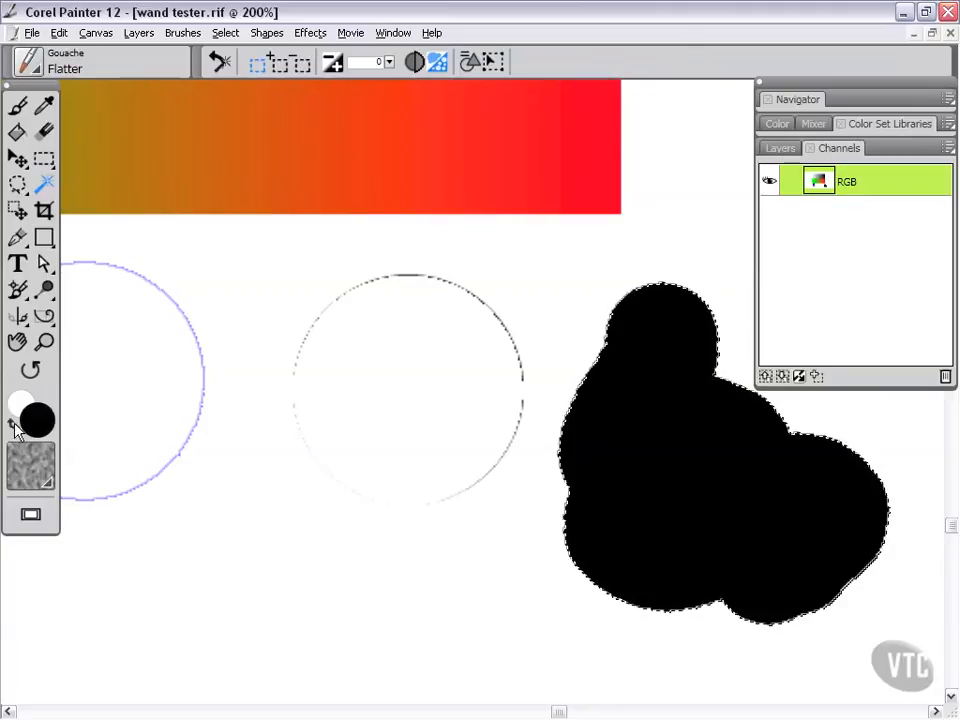
click(14, 427)
click(59, 33)
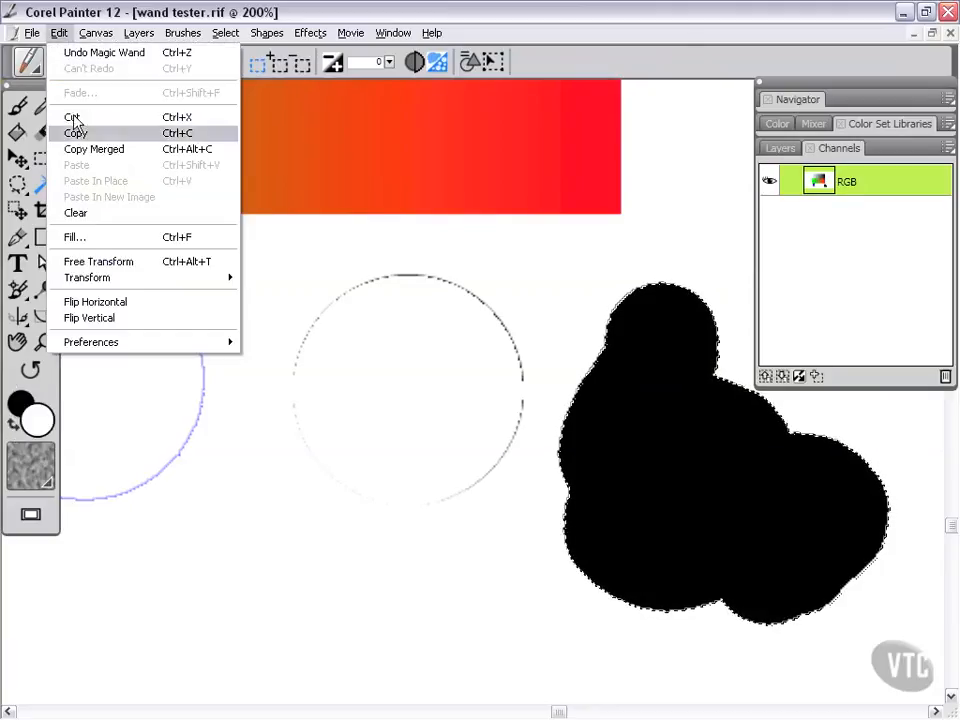
click(71, 237)
click(541, 447)
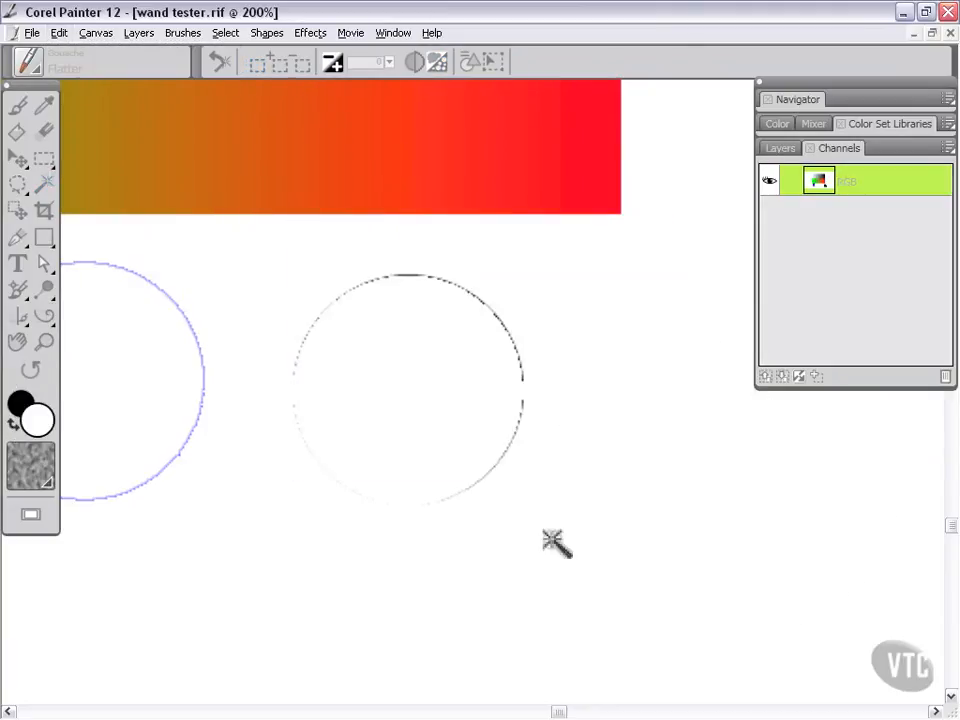
key(ctrl+d)
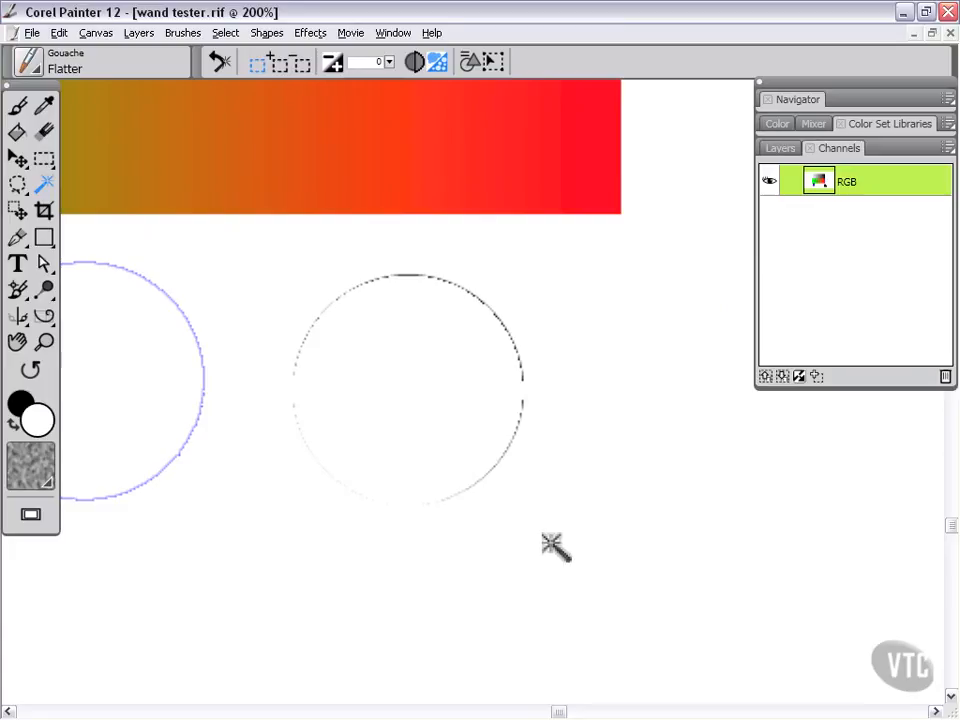